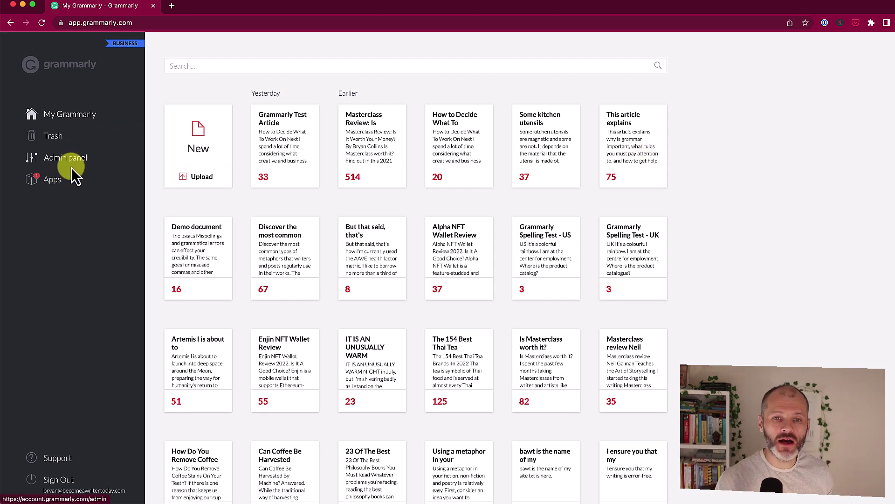
- Open the Apps page from the Grammarly web app's left sidebar
click(57, 182)
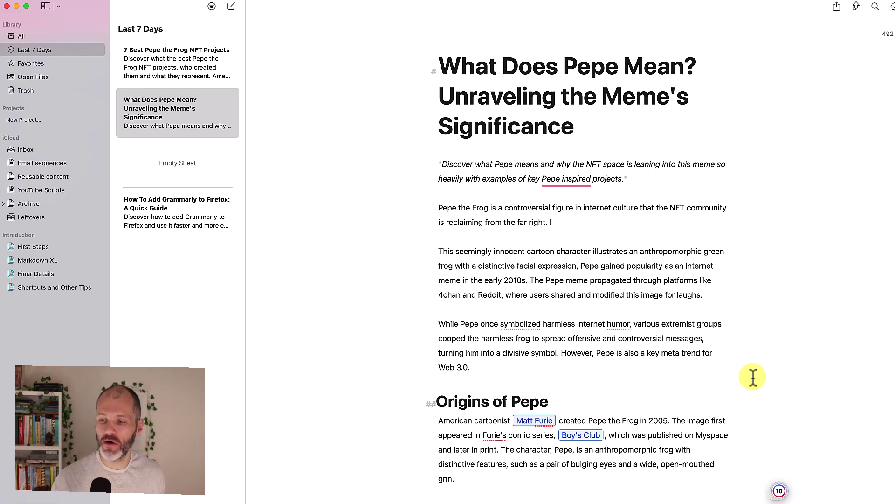
- Move the Grammarly badge up, open its suggestions and expand the 'emotions like' card
drag(779, 490, 721, 382)
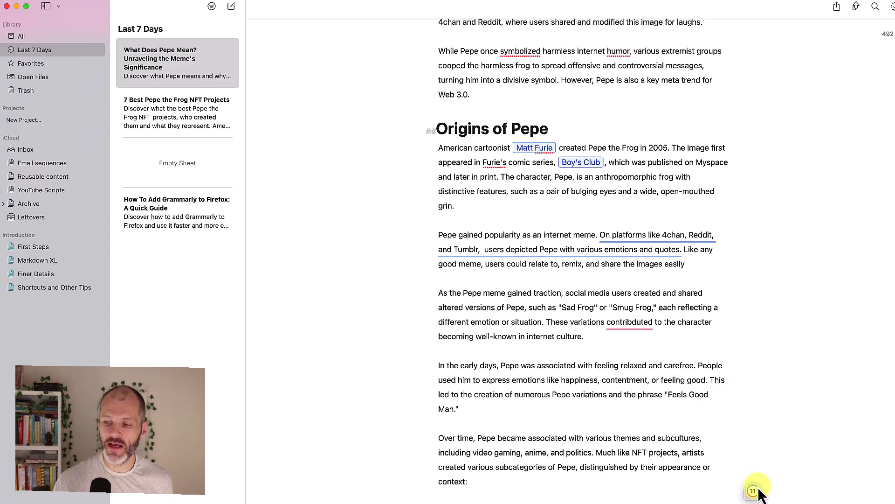
click(753, 490)
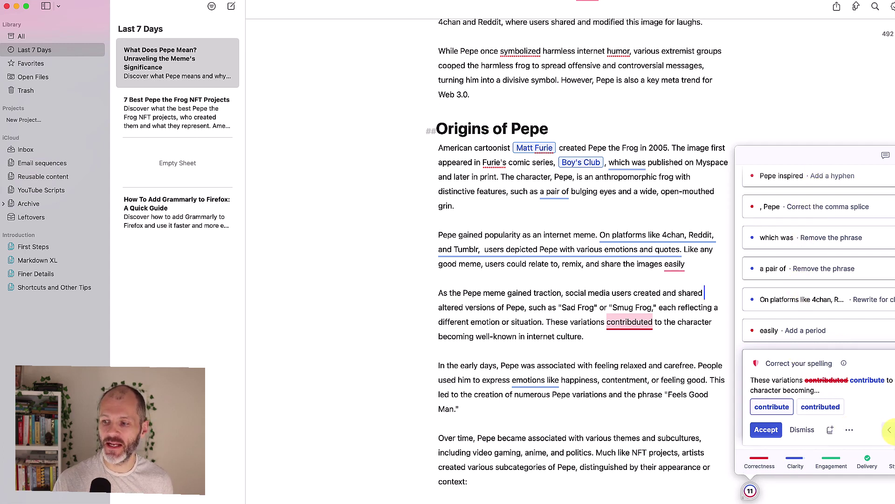
click(892, 429)
click(891, 431)
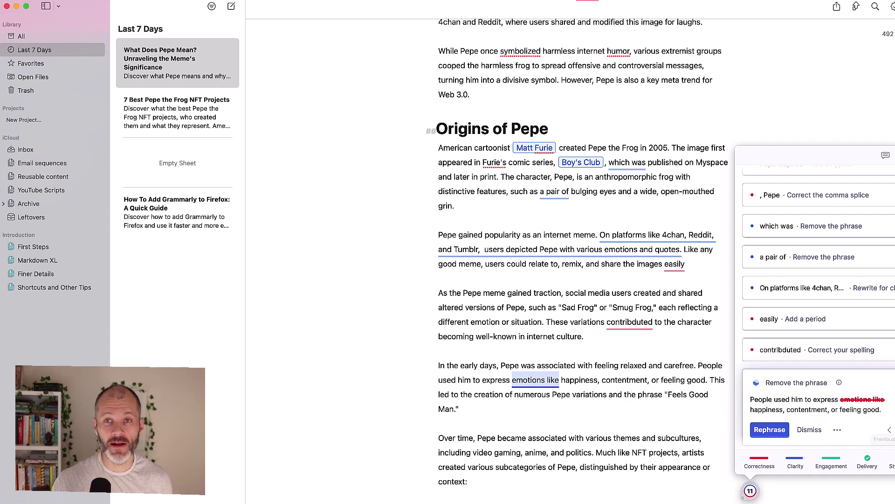
- Copy the whole Pepe article from Ulysses and paste it into the blank Word document
key(super+Tab)
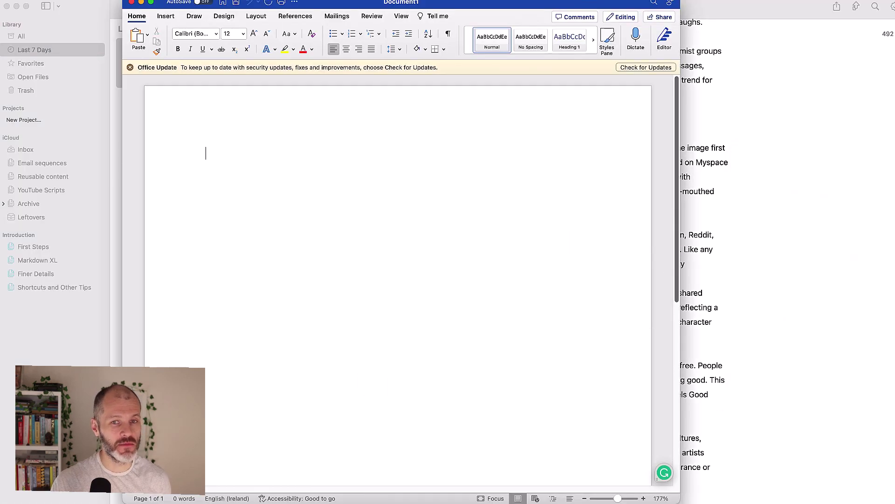
click(767, 208)
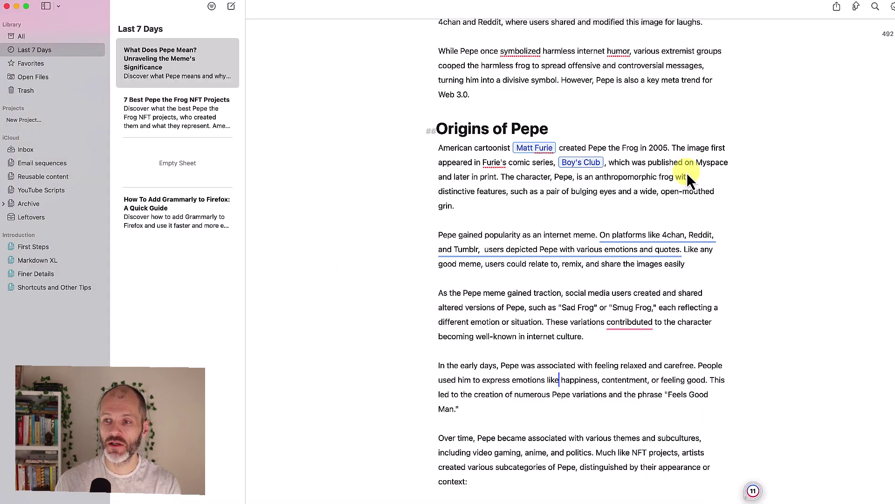
key(super+a)
key(super+Tab)
click(382, 170)
key(super+v)
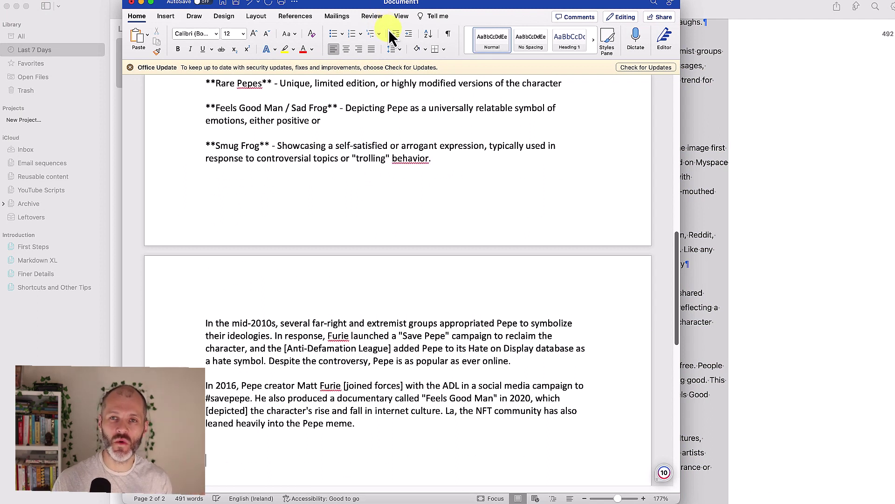
- Show Grammarly's suggestions for the pasted article, glancing at its document options without changes
click(664, 472)
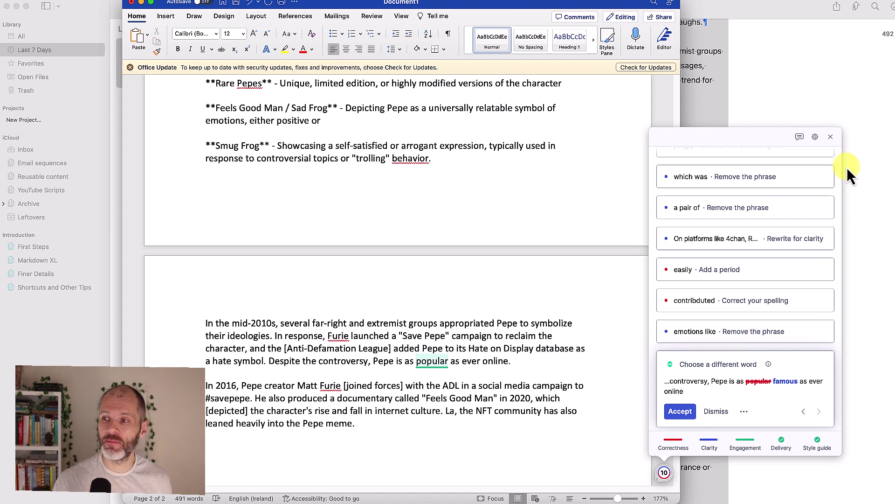
click(819, 140)
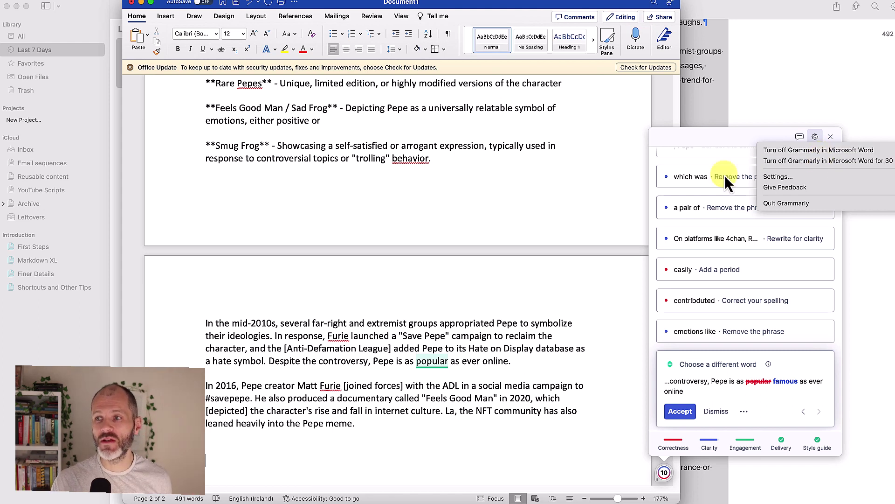
click(501, 274)
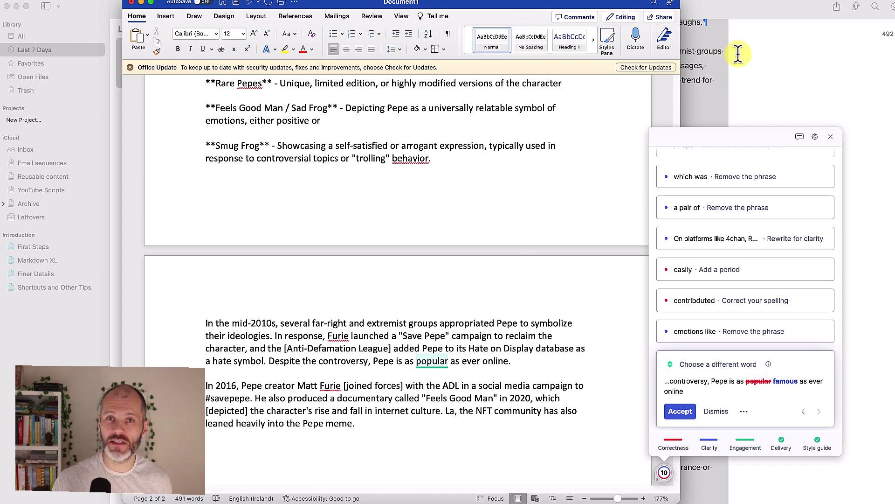
- In Grammarly desktop settings, view the Block List, then open the 'I write in' language dropdown
click(739, 2)
click(744, 2)
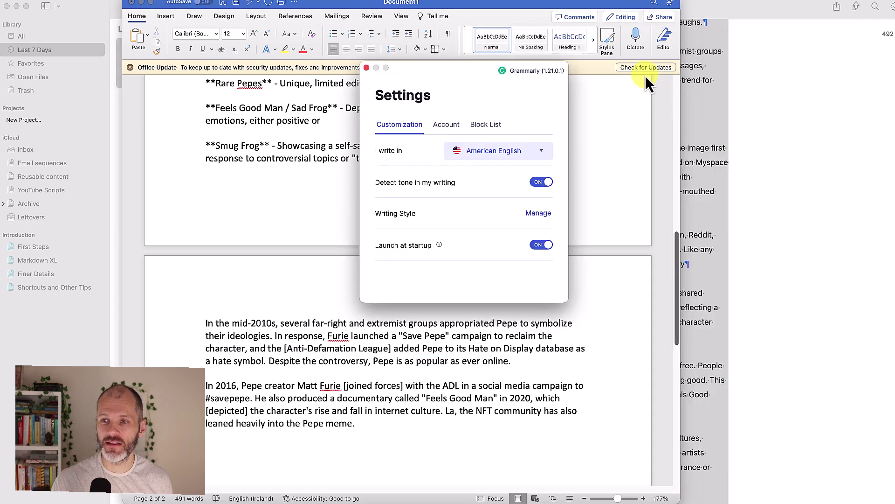
click(493, 124)
scroll(489, 256, down, 1)
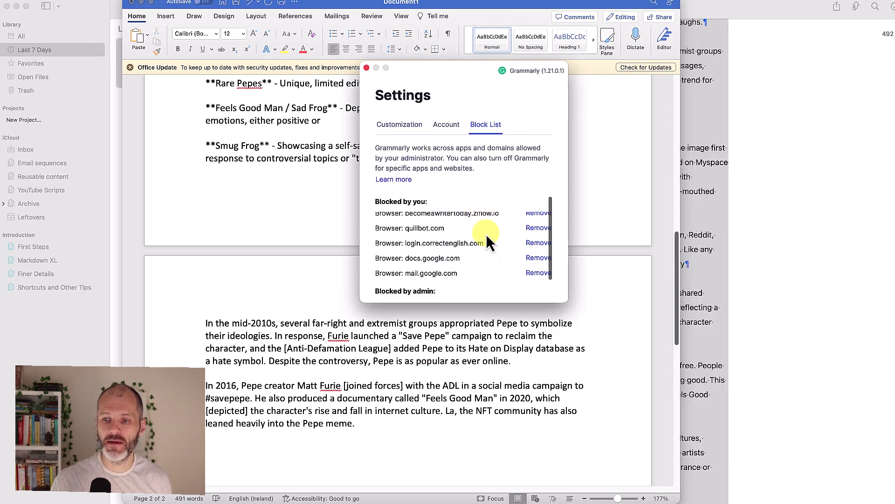
scroll(441, 266, down, 2)
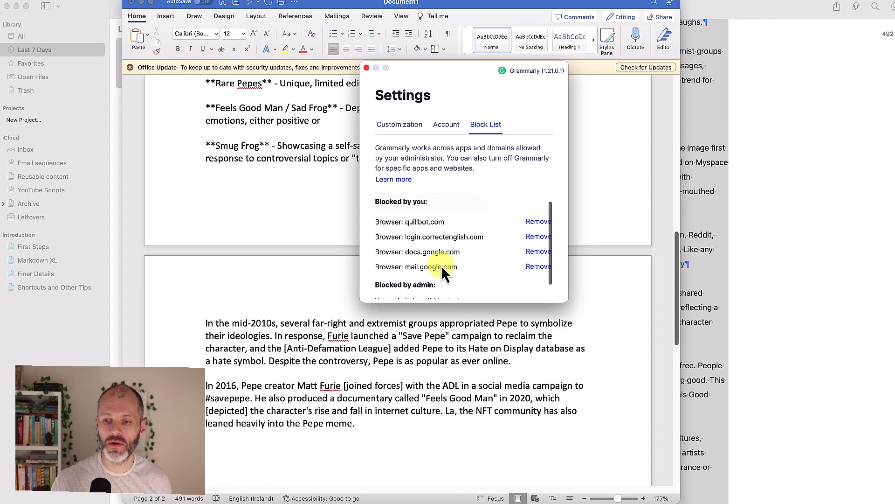
click(407, 127)
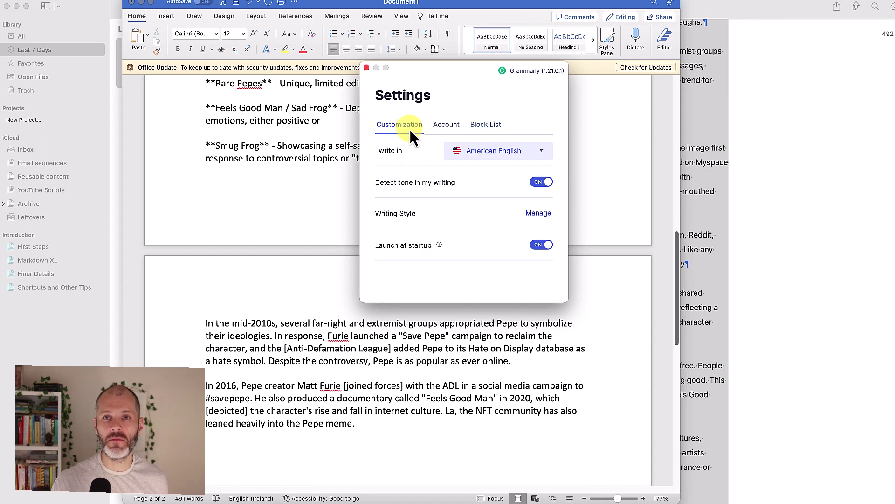
click(480, 151)
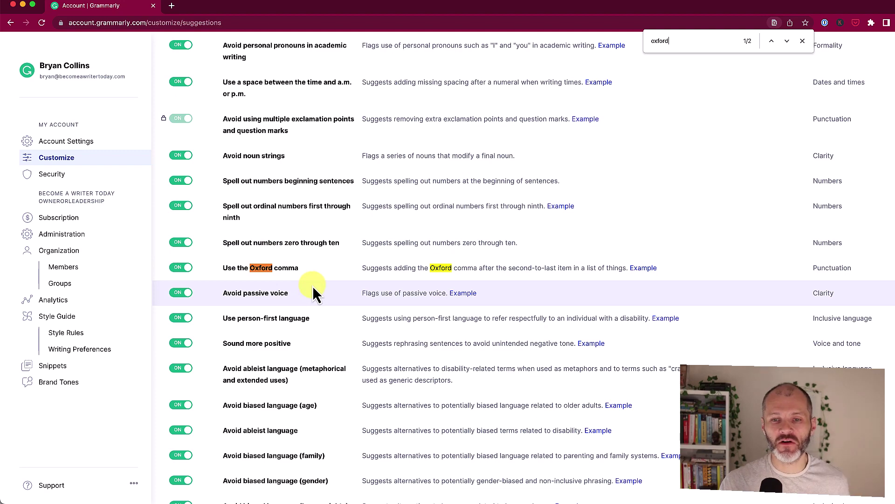
- Scroll up through the Customize suggestions list
scroll(317, 280, up, 9)
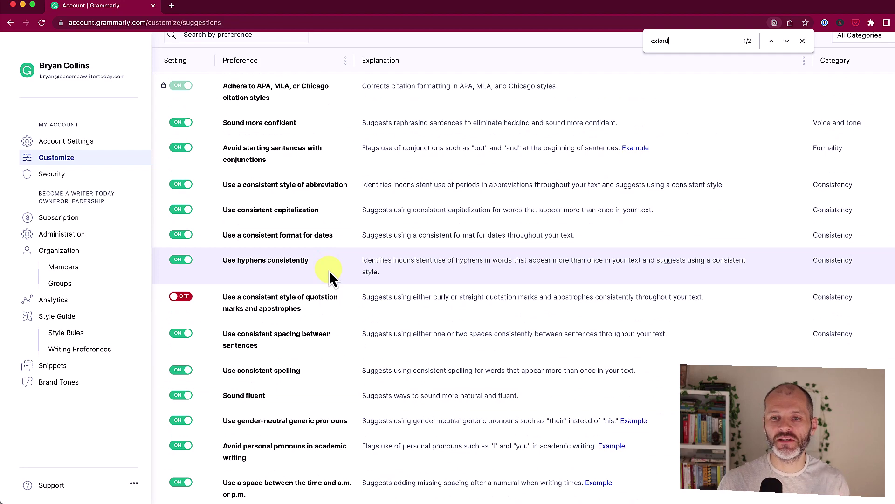
scroll(329, 270, up, 1)
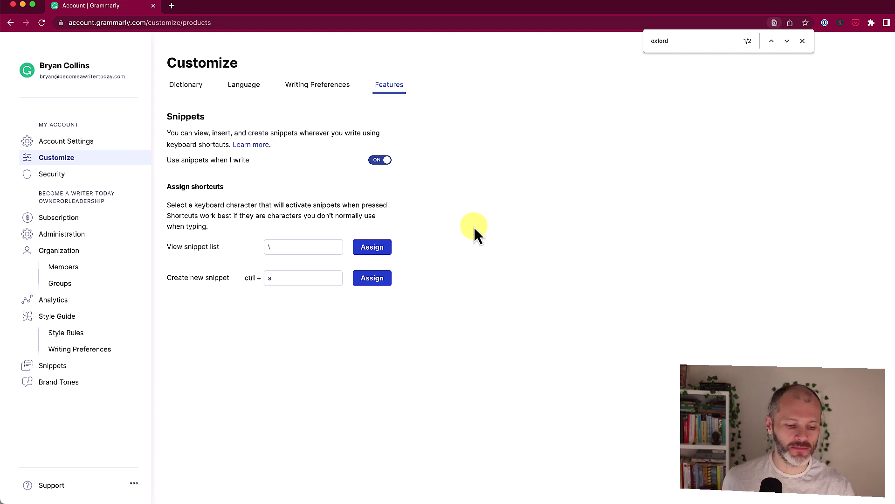
- Insert the Become a Writer Today snippet into a new Word document from the \ snippet list
key(super+Tab)
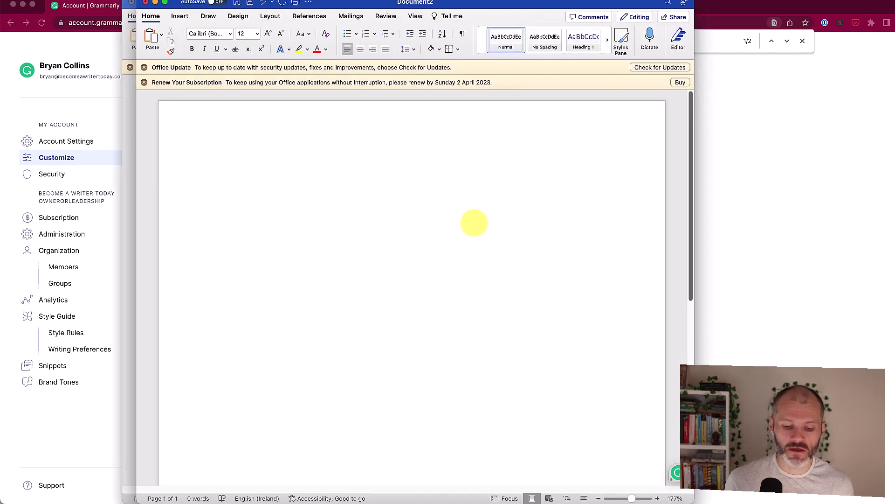
text(\)
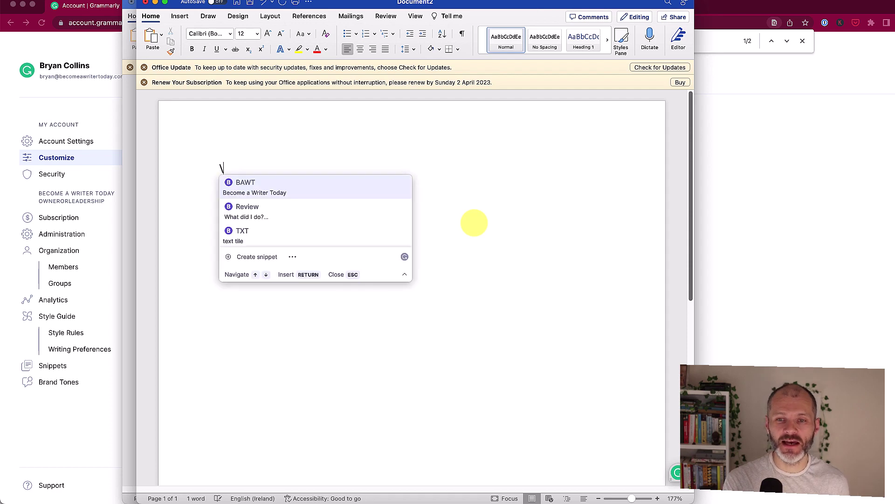
key(Down)
key(Down)
key(Down)
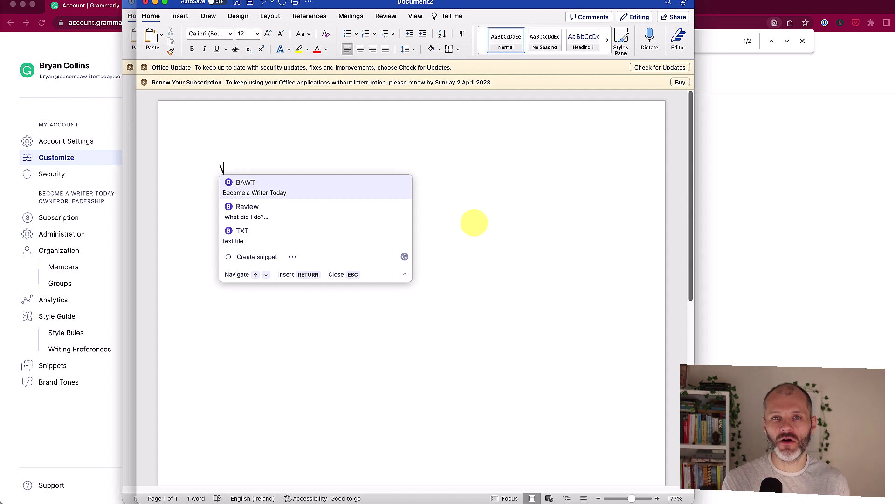
key(Return)
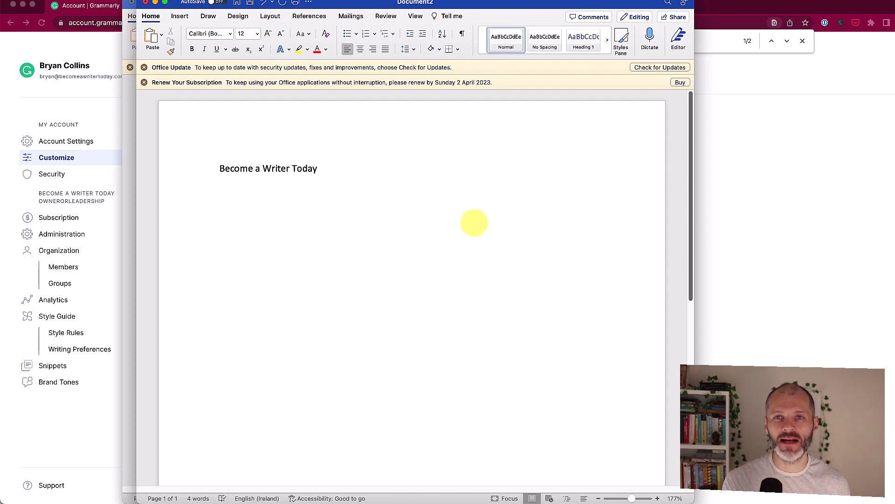
- Use the \re shortcut to insert the Review snippet's weekly questions and day headings
text(\)
key(BackSpace)
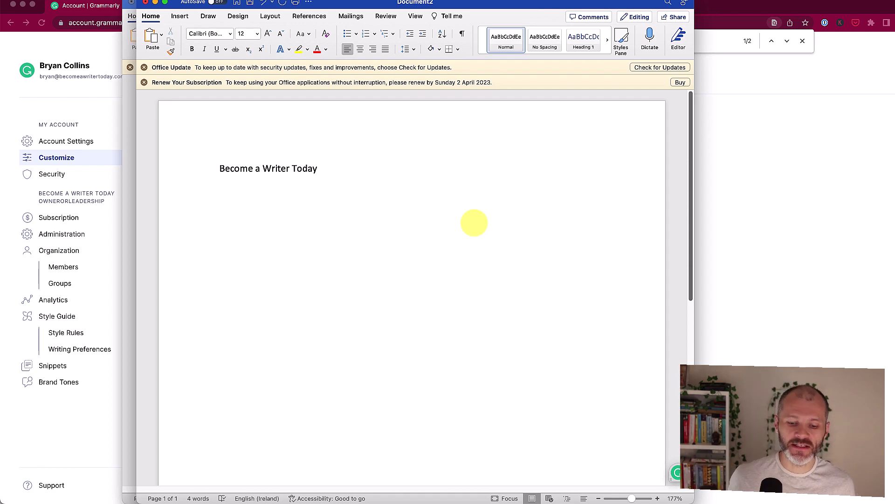
text(e)
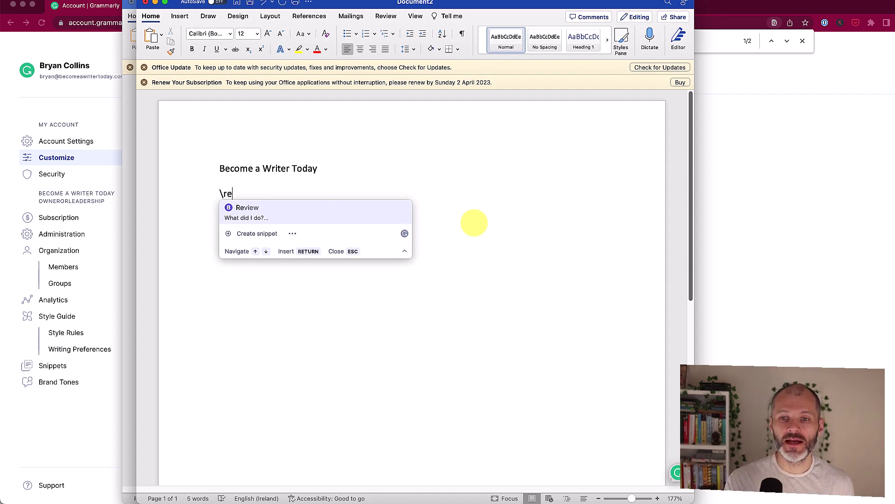
key(Return)
scroll(334, 227, up, 3)
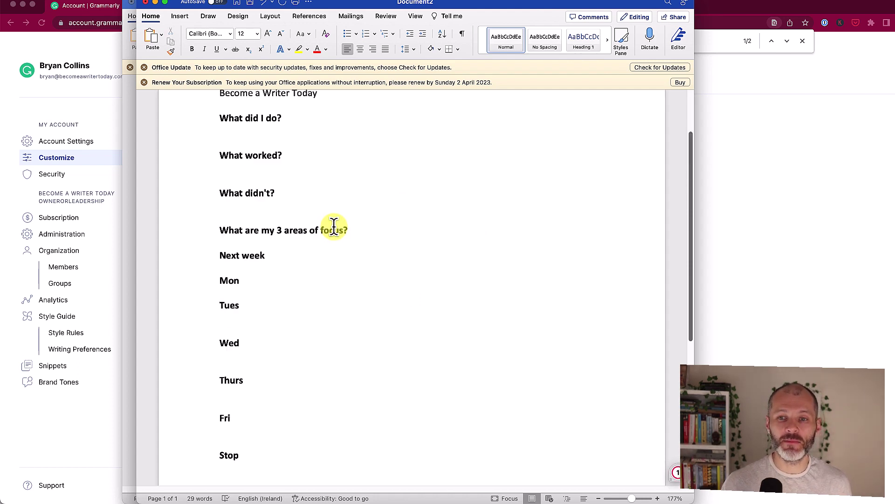
scroll(334, 227, up, 2)
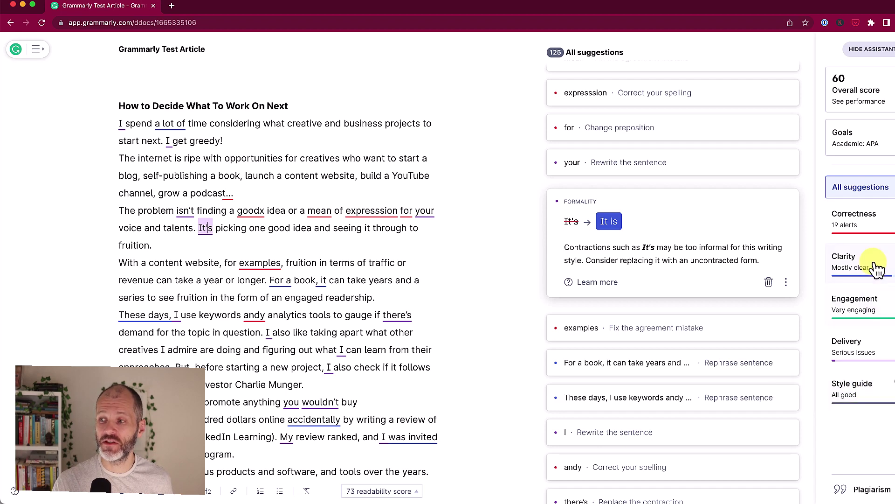
- Review Correctness alerts and the 'For a book' Clarity rewrite, then show Engagement suggestions
click(874, 242)
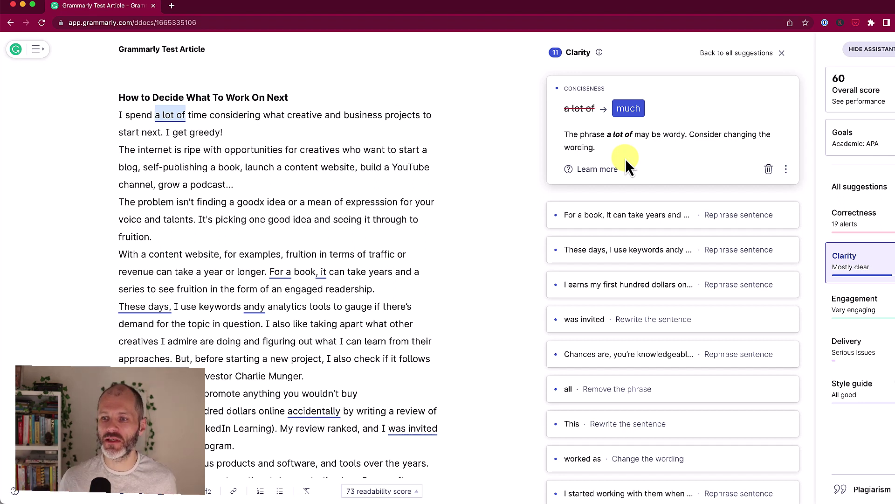
click(677, 230)
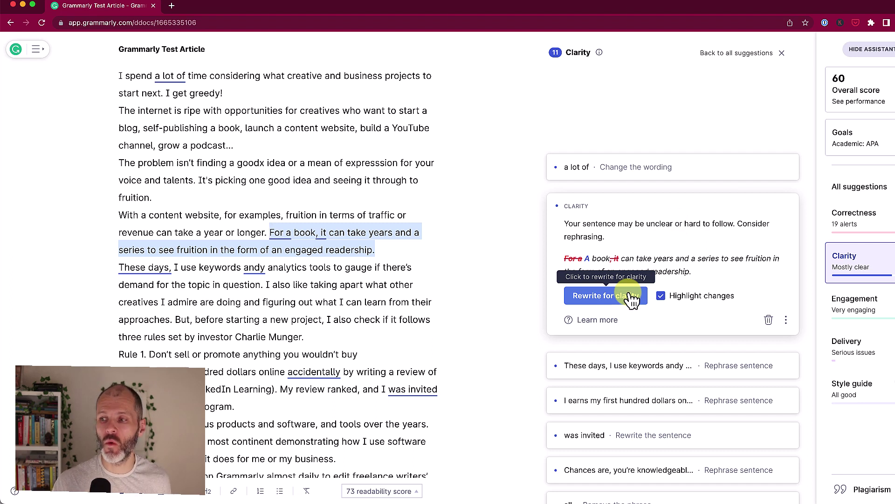
click(863, 307)
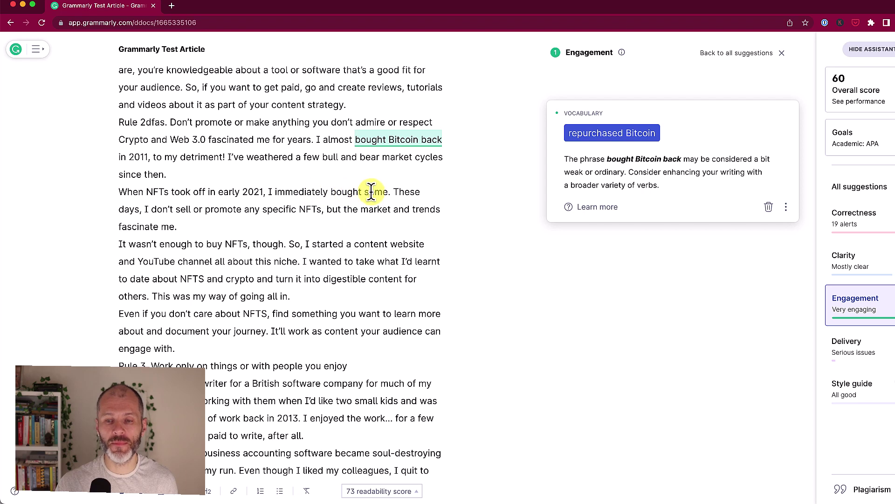
- Replace 'immediately' with the synonym 'directly' in the article
double_click(306, 192)
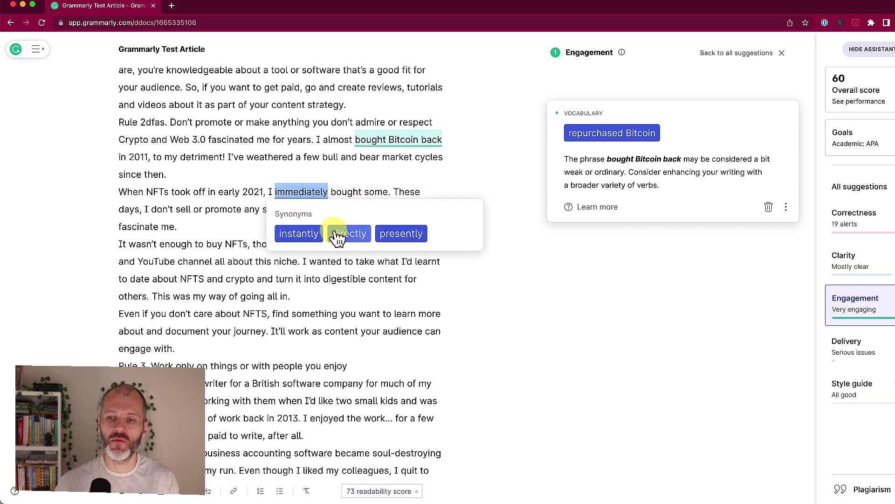
click(350, 233)
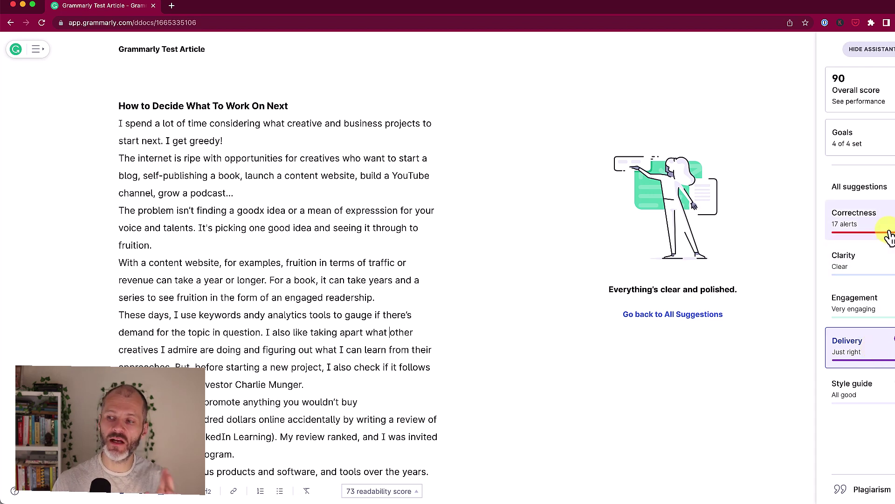
mouse_move(888, 255)
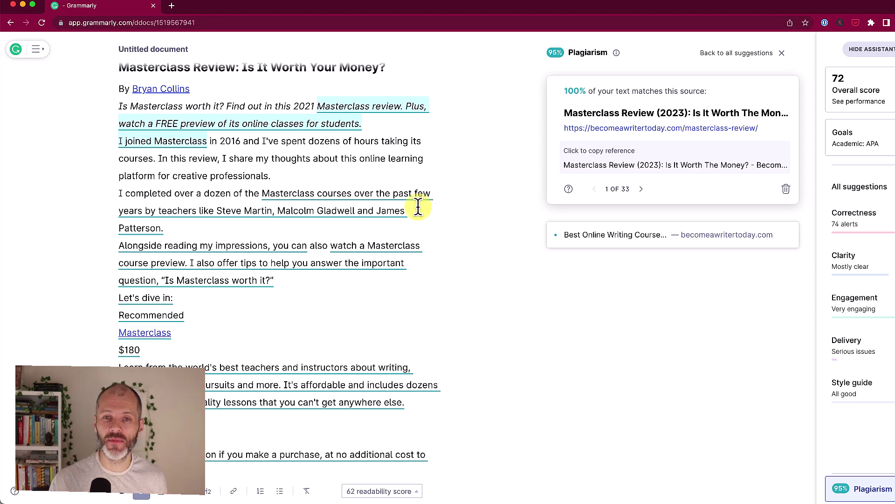
- Scroll up on the account's Customize page
scroll(405, 209, up, 1)
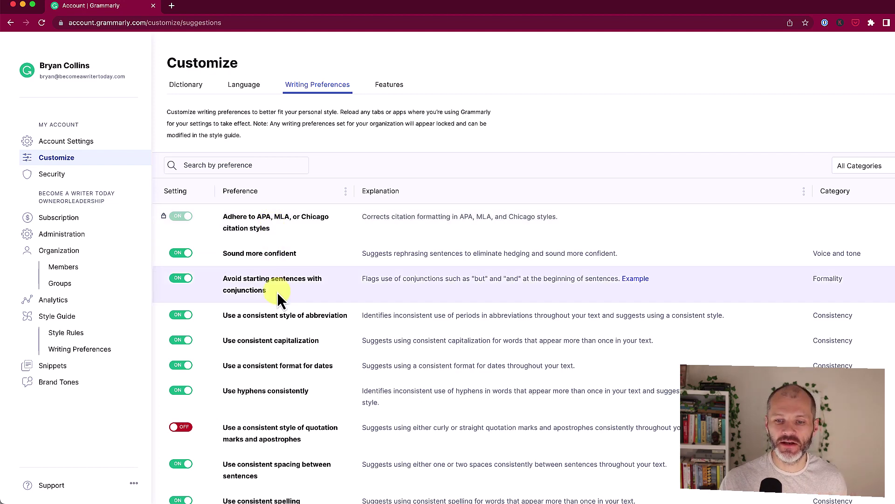
- Scroll down through the Grammarly Test Article, now scored 88
scroll(279, 317, down, 1)
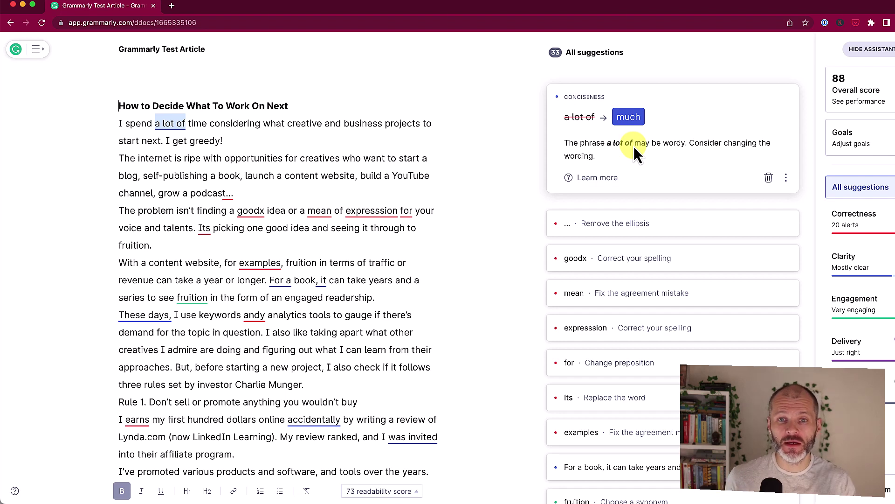
- Review the test article's performance report, including word count and readability stats
click(884, 101)
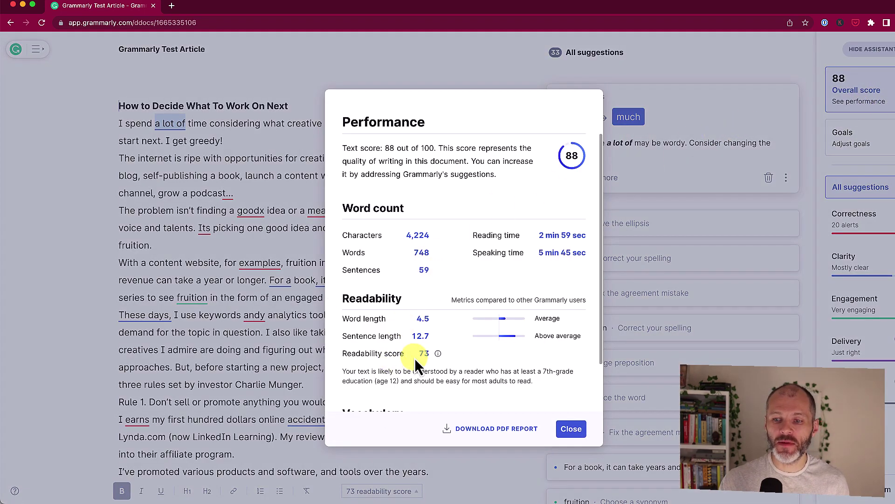
mouse_move(435, 357)
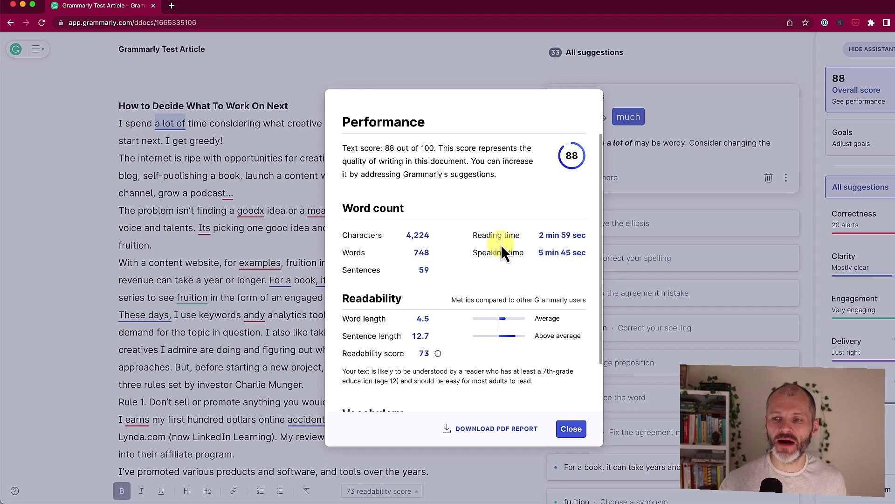
drag(482, 252, 577, 255)
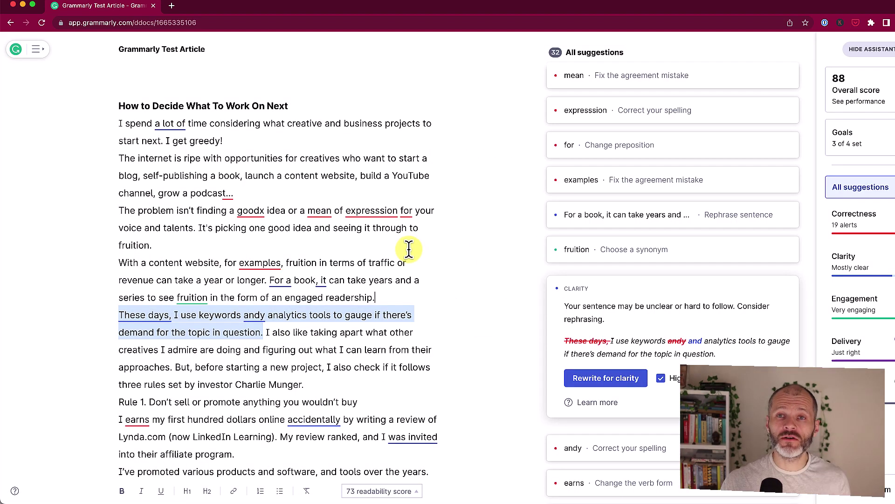
- In Set goals, switch the domain to Academic, then back to General
click(845, 139)
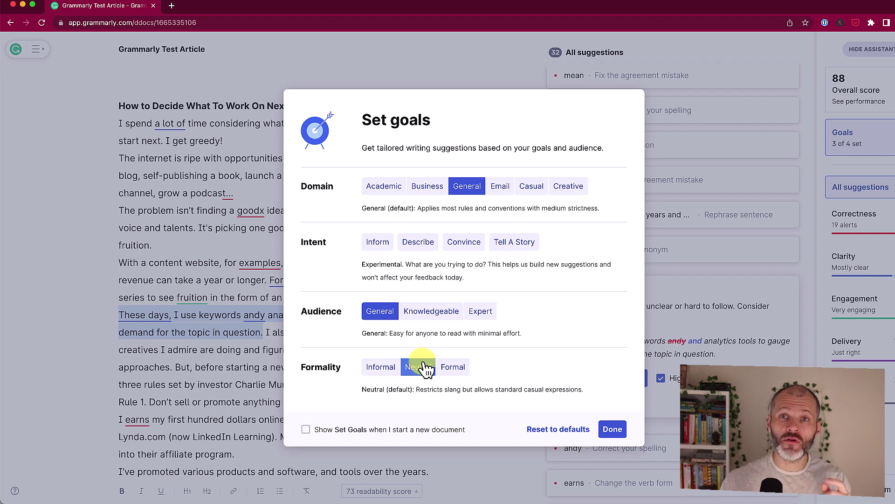
click(396, 189)
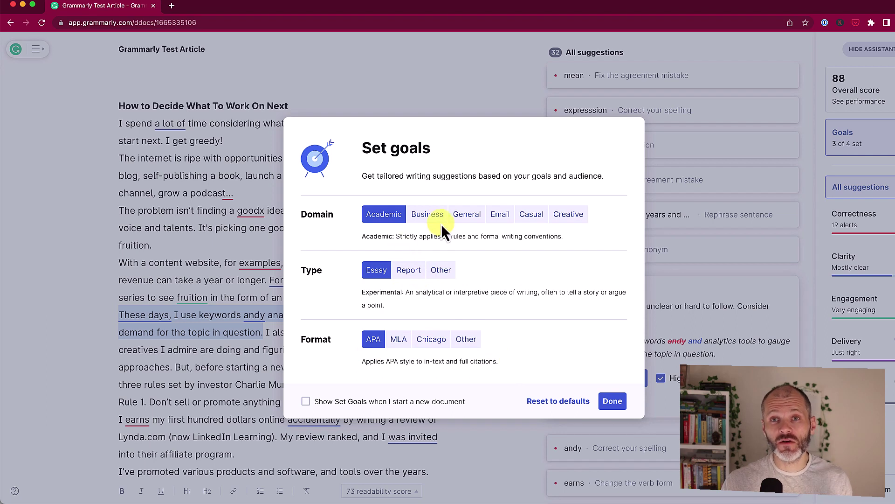
click(466, 215)
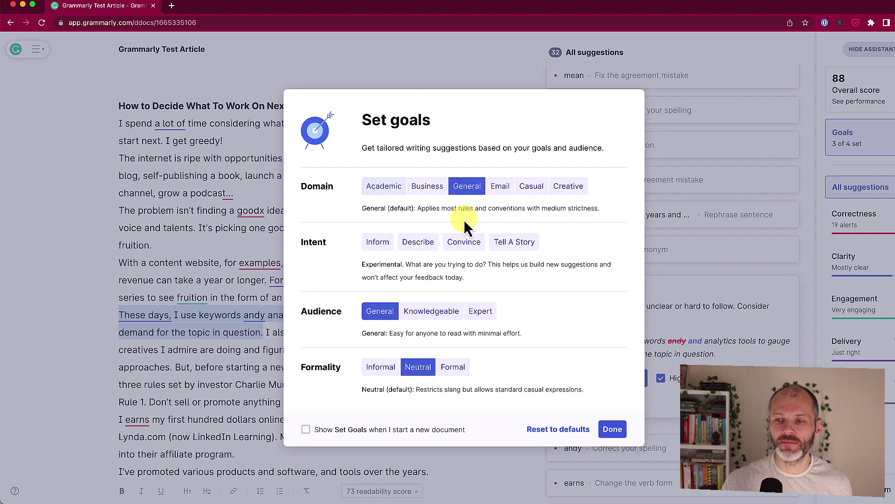
- Save the General-domain goals and select the word It's in the article
click(612, 429)
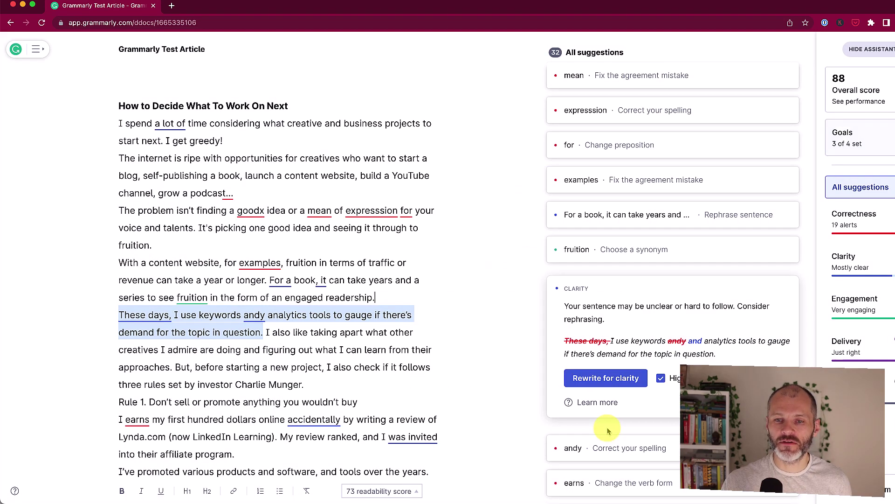
shift+click(199, 230)
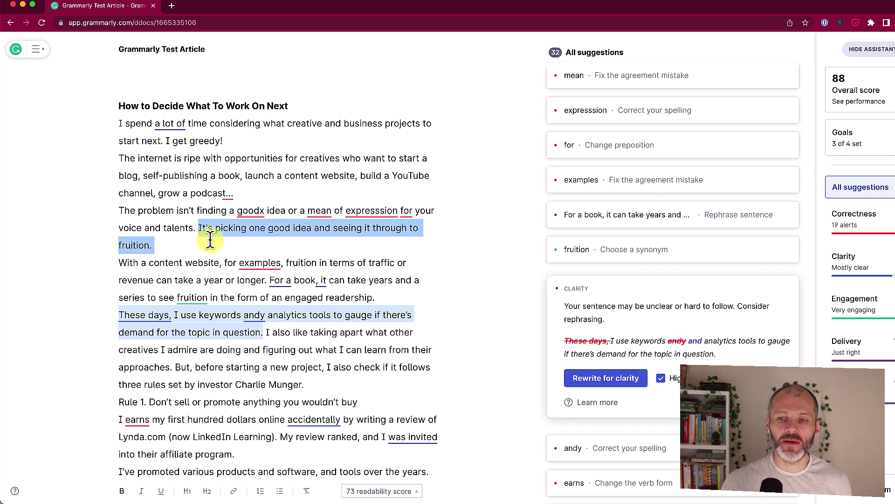
click(217, 243)
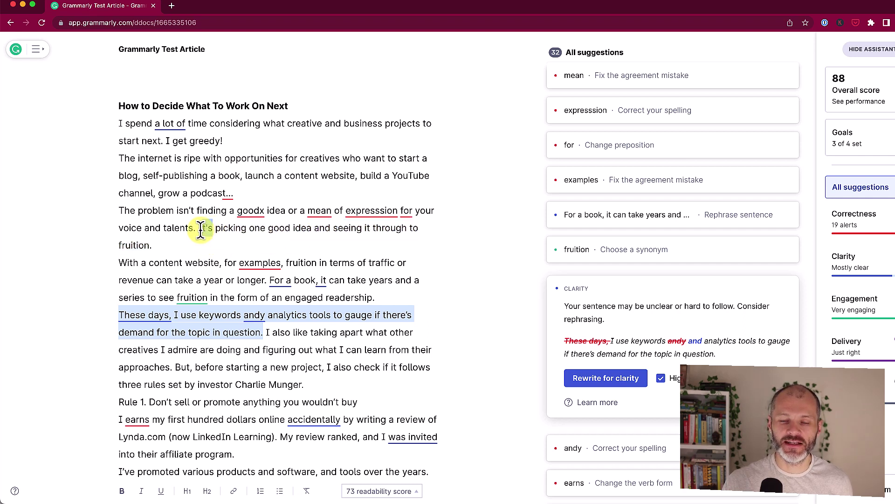
double_click(205, 229)
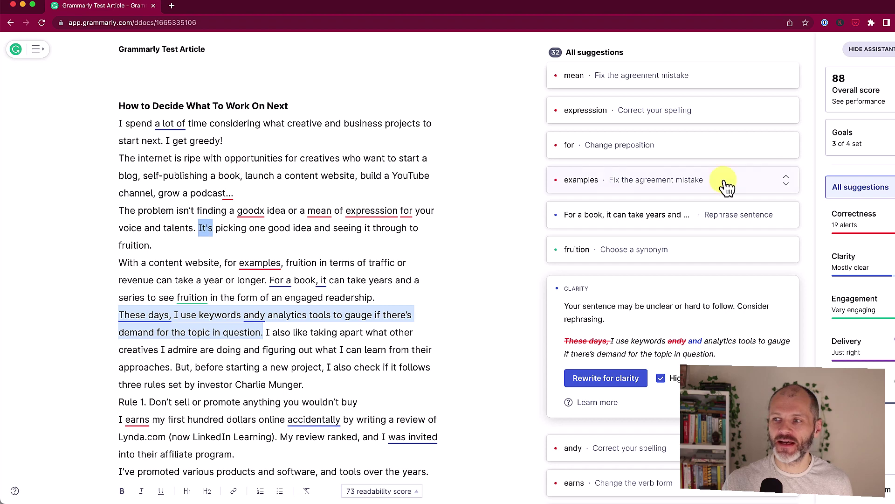
- Apply the Academic domain goal and show the formality suggestion for It's
click(860, 137)
click(375, 189)
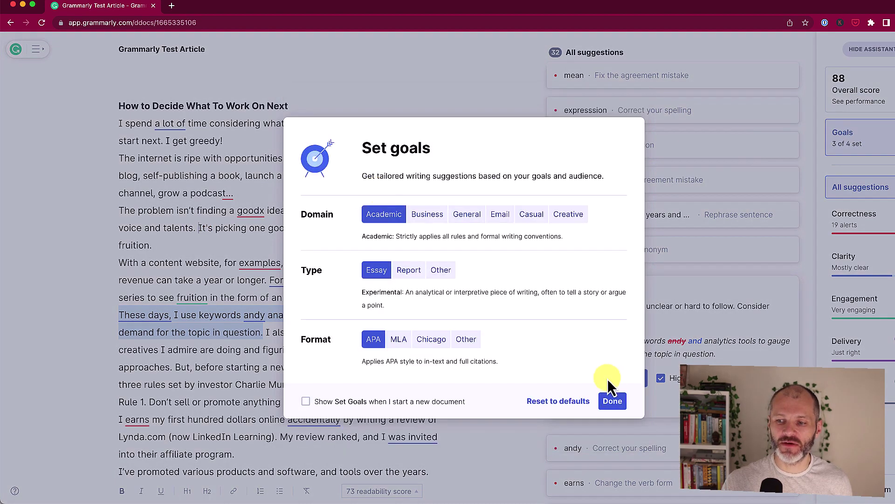
click(614, 402)
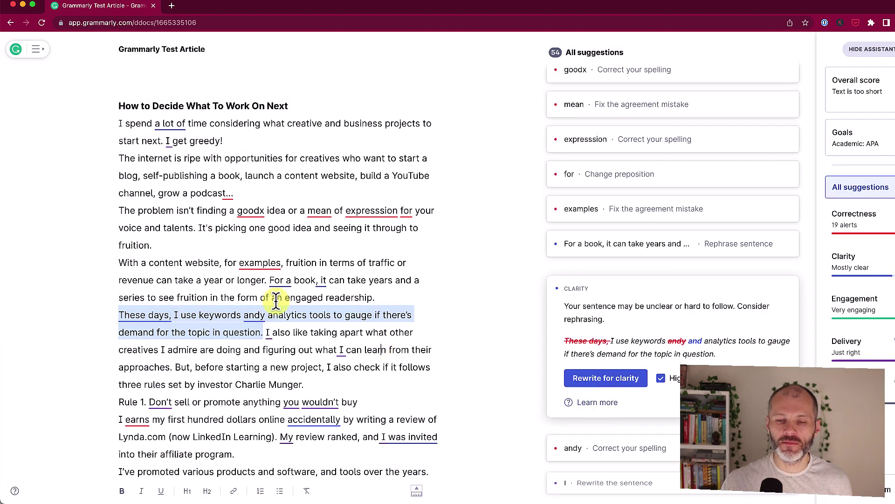
click(205, 228)
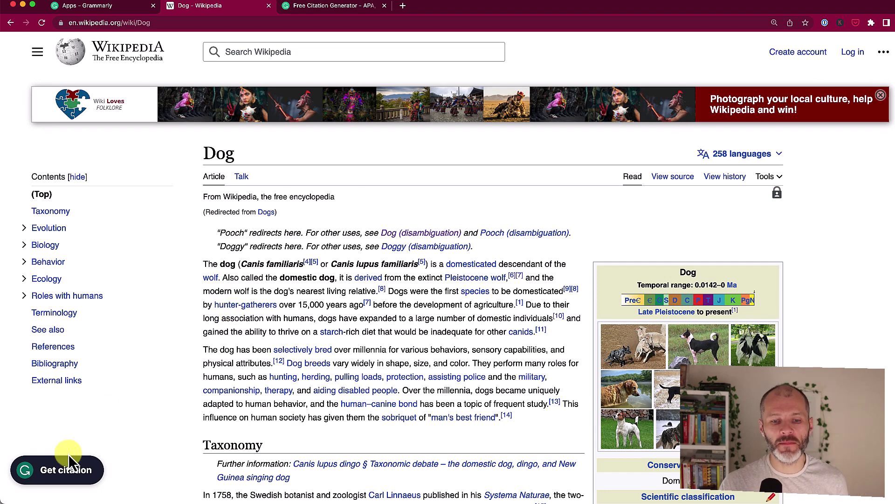
- Bring up Grammarly's Get citation button at the bottom left of the Dog article
mouse_move(69, 471)
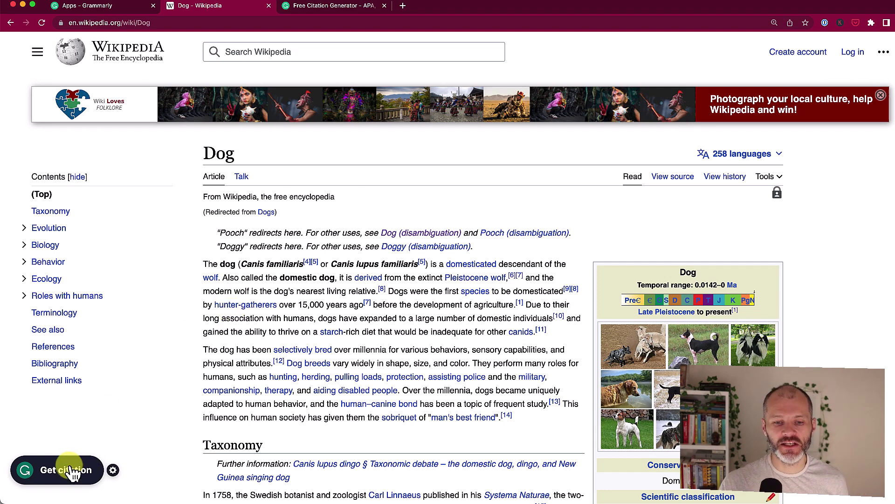
- Copy the Dog article's MLA citation, check available styles, then copy its in-text citation
click(74, 471)
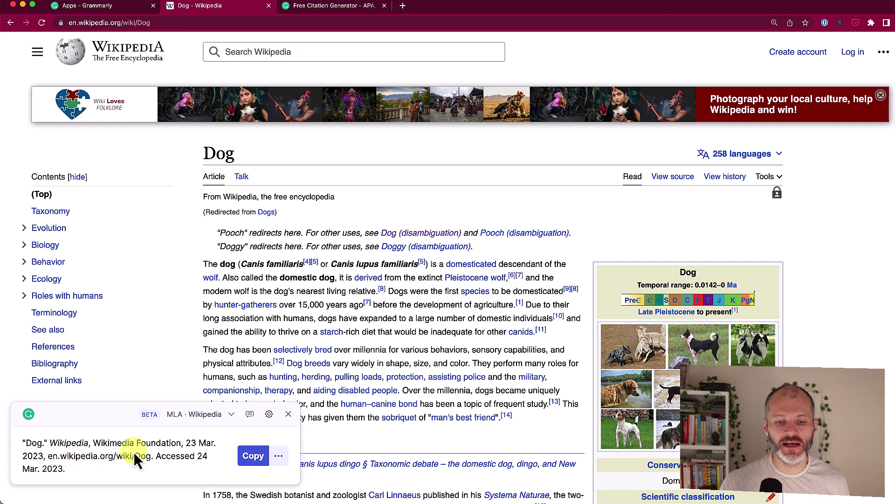
click(257, 456)
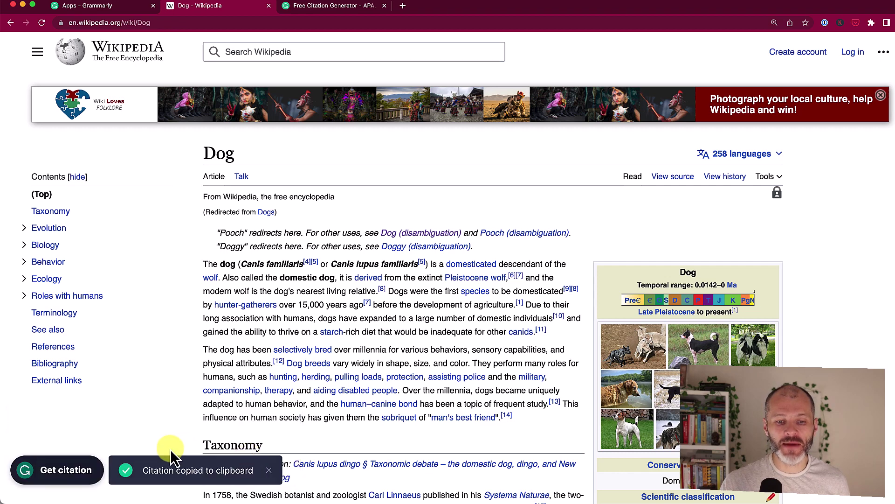
click(75, 468)
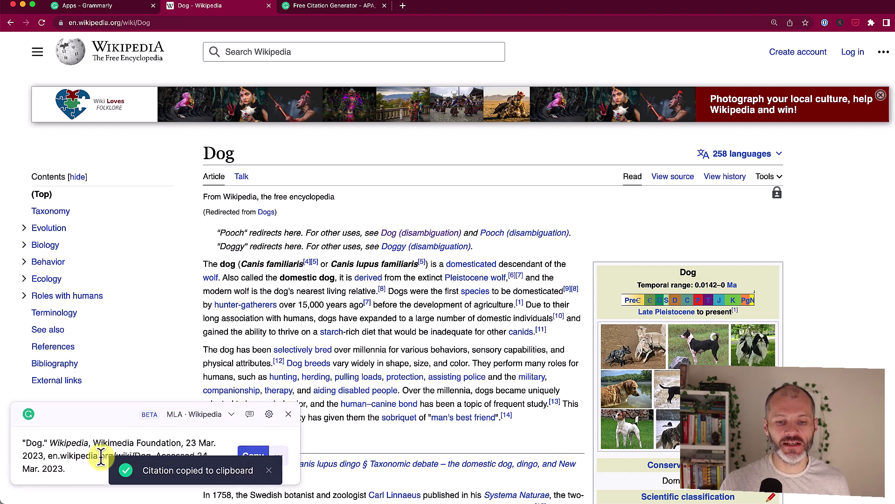
click(212, 415)
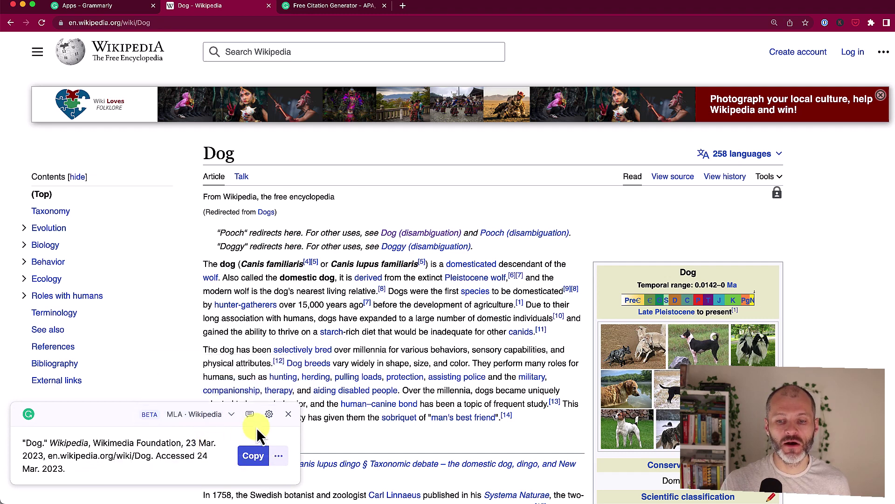
click(278, 455)
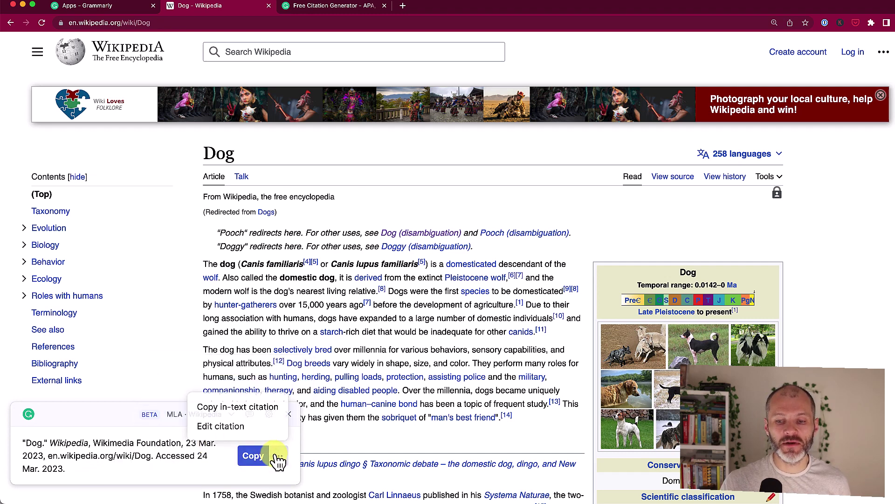
click(256, 415)
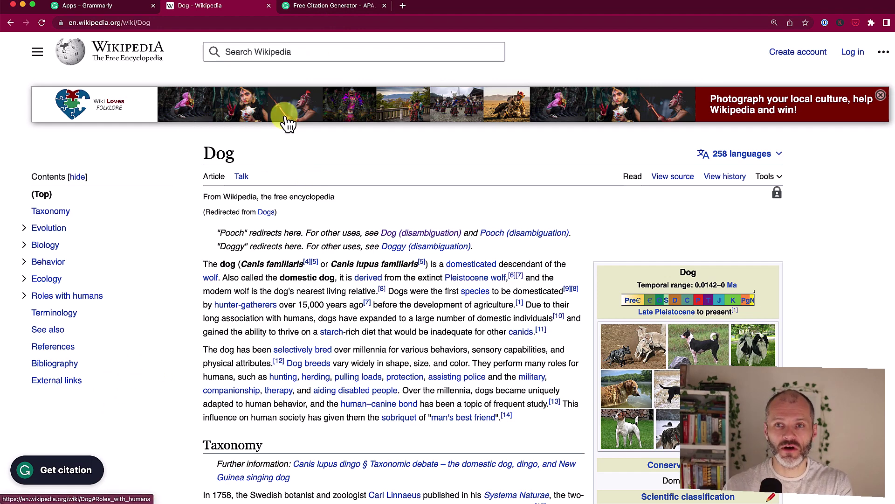
click(345, 5)
- Select the page address in the browser's address bar
click(74, 22)
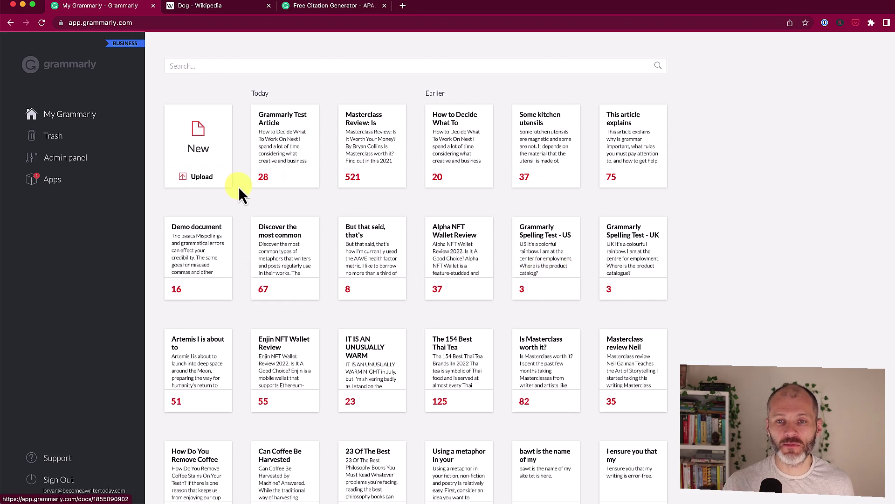
- Create a new document, go back to the library, and start a file upload
click(224, 146)
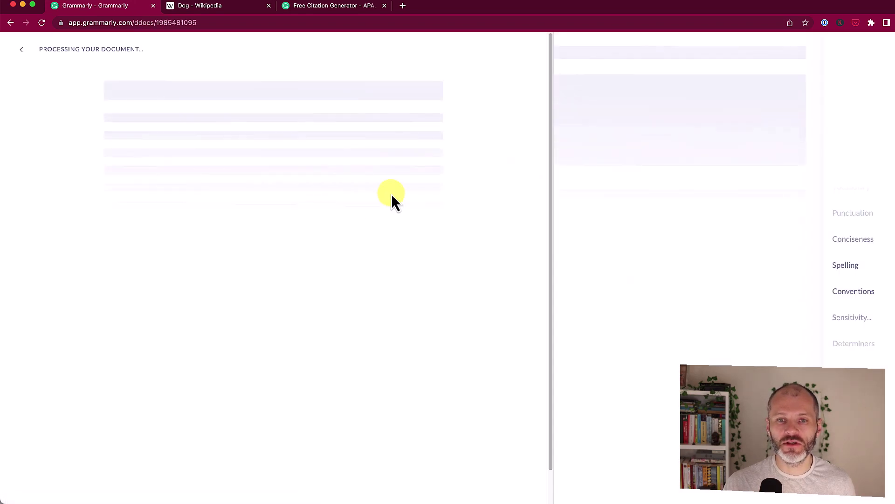
key(super+bracketleft)
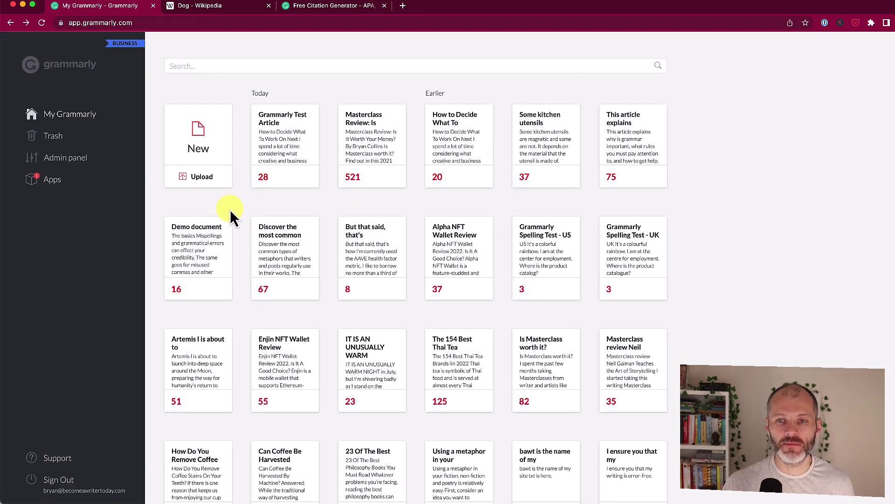
click(202, 177)
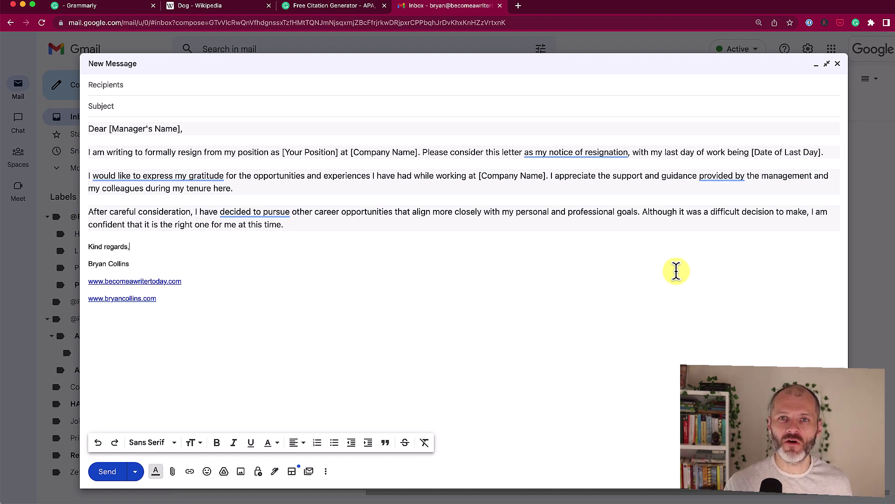
- Select and deselect the letter text, then open Grammarly's suggestion panel for the resignation letter
drag(380, 225, 82, 133)
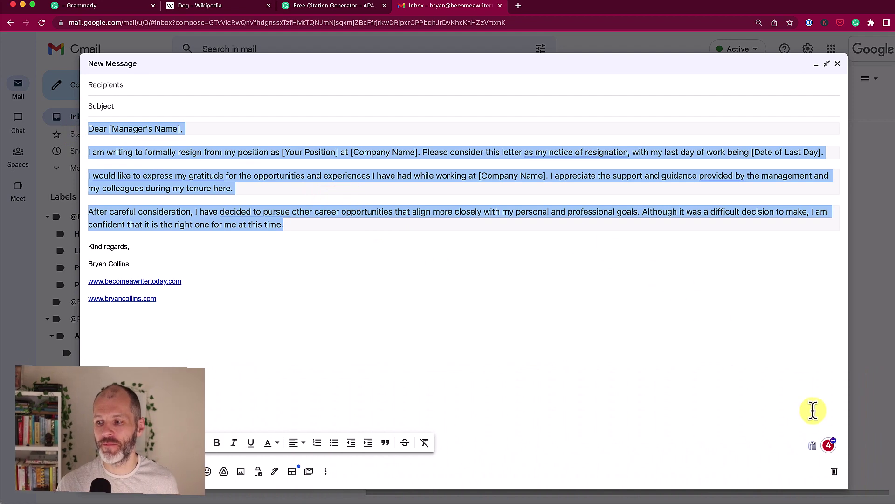
mouse_move(830, 450)
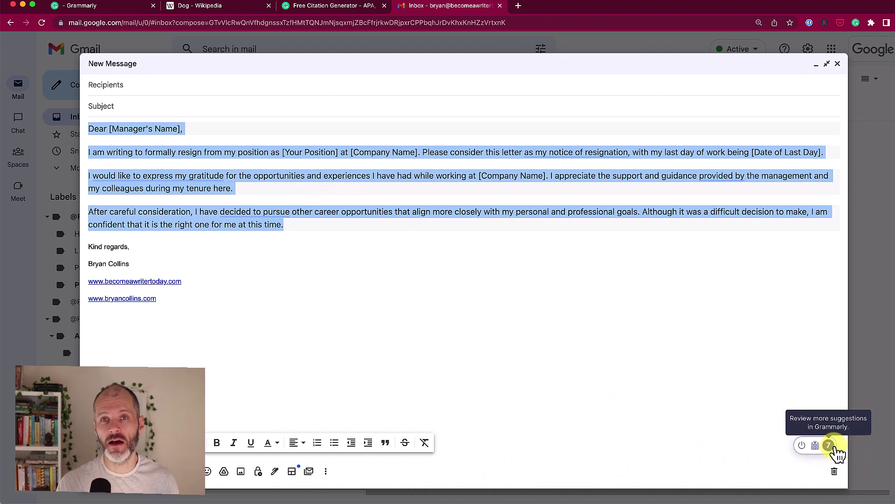
click(793, 310)
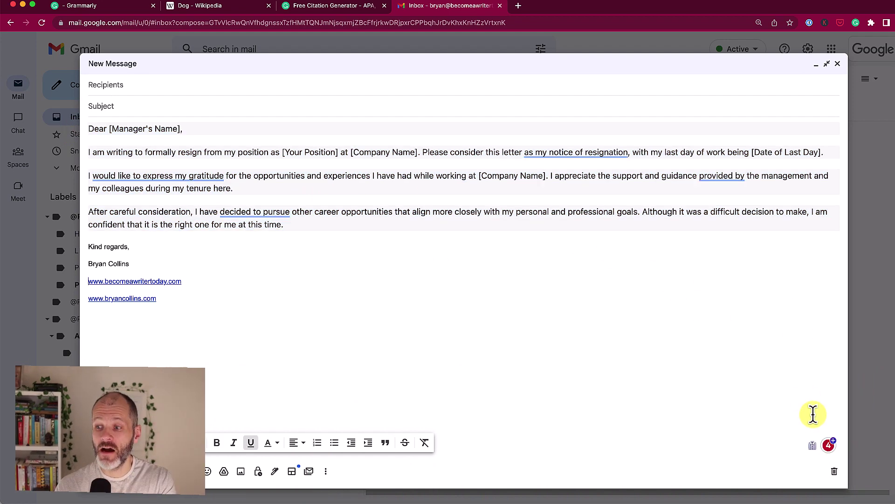
click(830, 449)
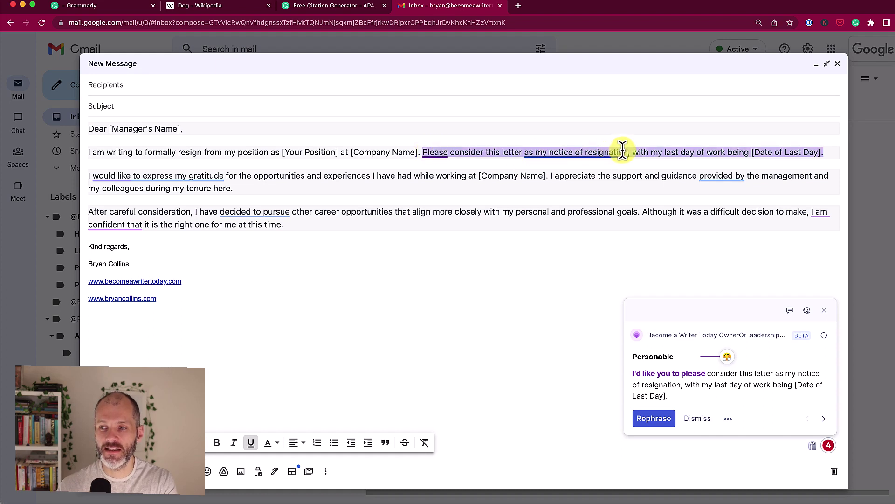
- Highlight 'Please consider this letter as my notice of resignation' in the draft
drag(628, 152, 423, 152)
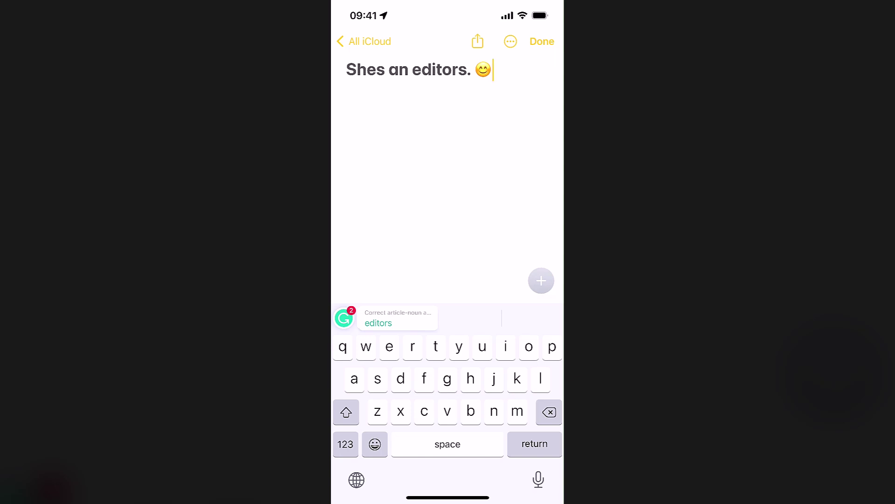
- Apply Grammarly's suggestion to change "Shes" to "She's" in the note
click(344, 318)
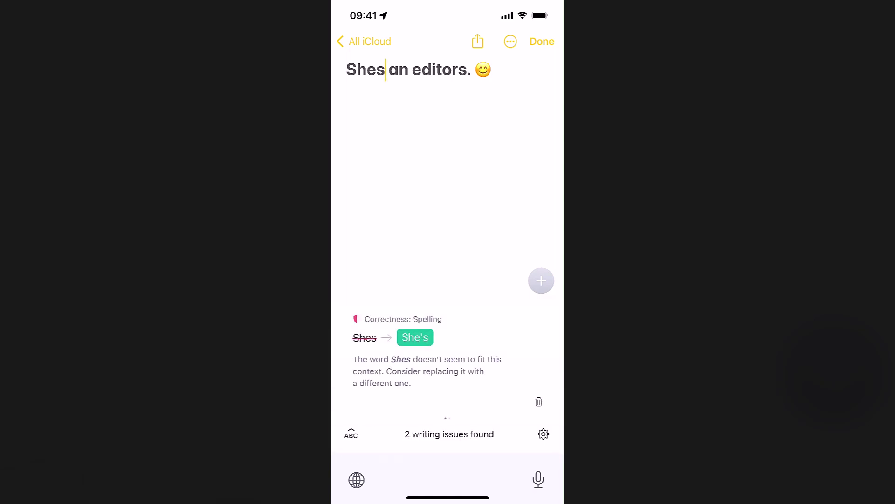
click(414, 337)
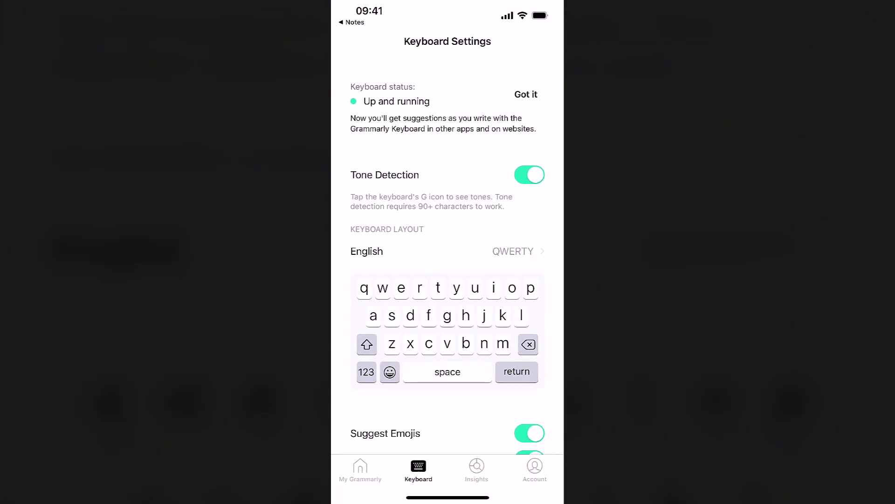
- Scroll through the keyboard settings to review the Emoji Key, Synonyms and Show Synonyms After Delay toggles
scroll(447, 258, down, 2)
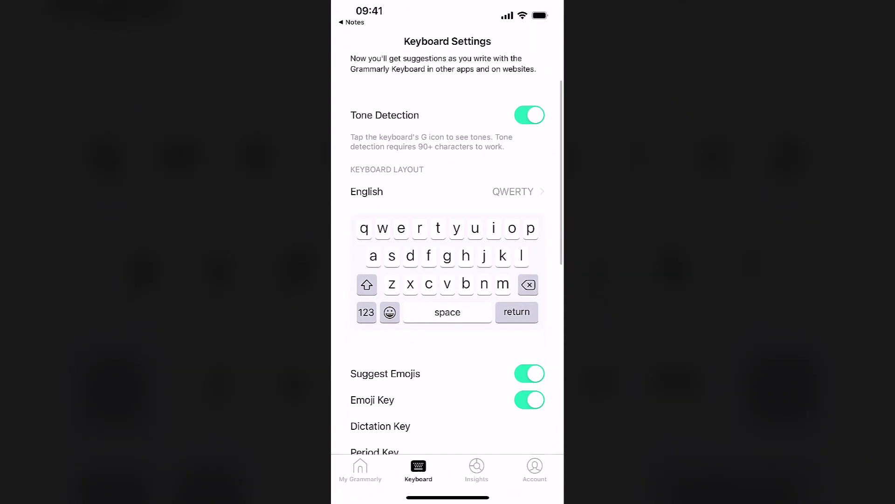
scroll(447, 254, down, 3)
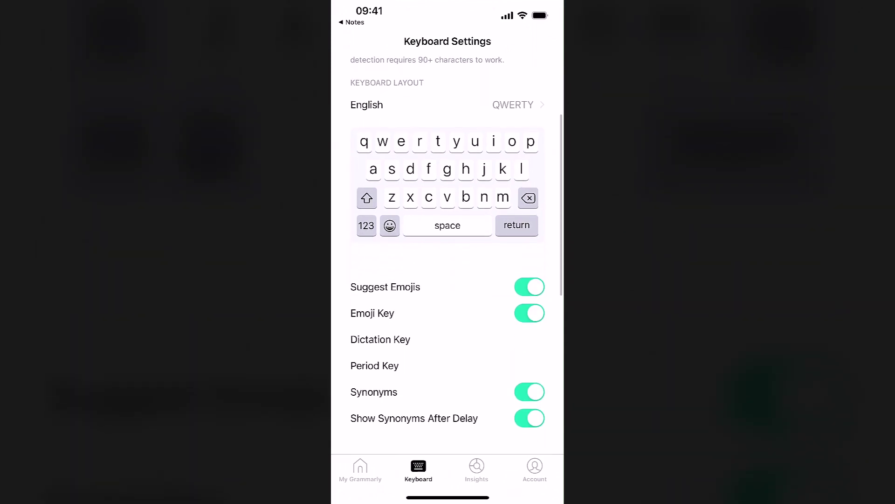